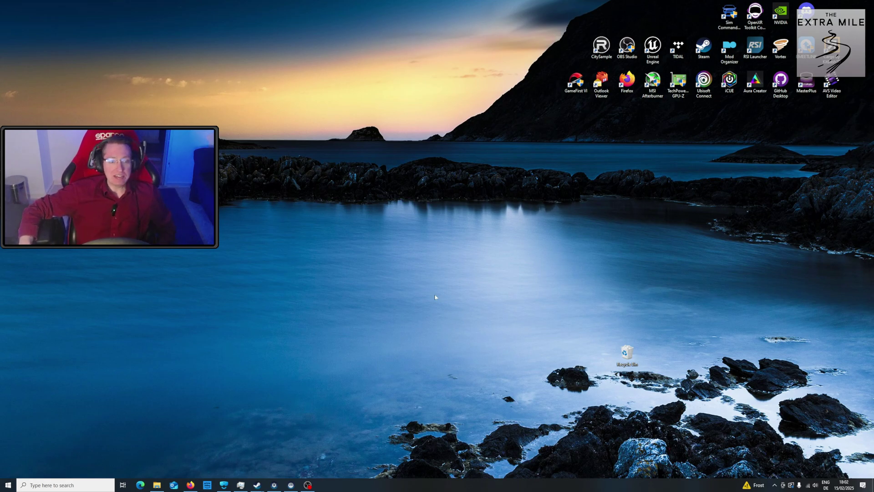
- Switch to Steam and open the SteamVR settings
mouse_move(241, 485)
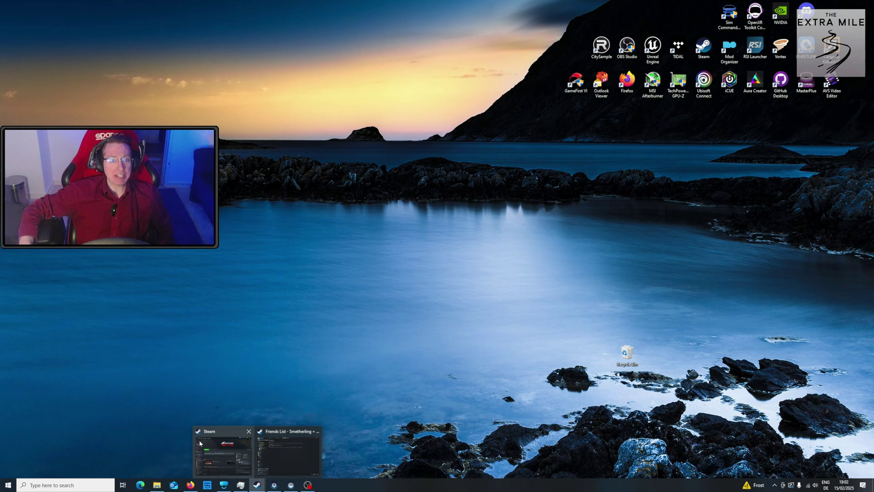
left_click(223, 450)
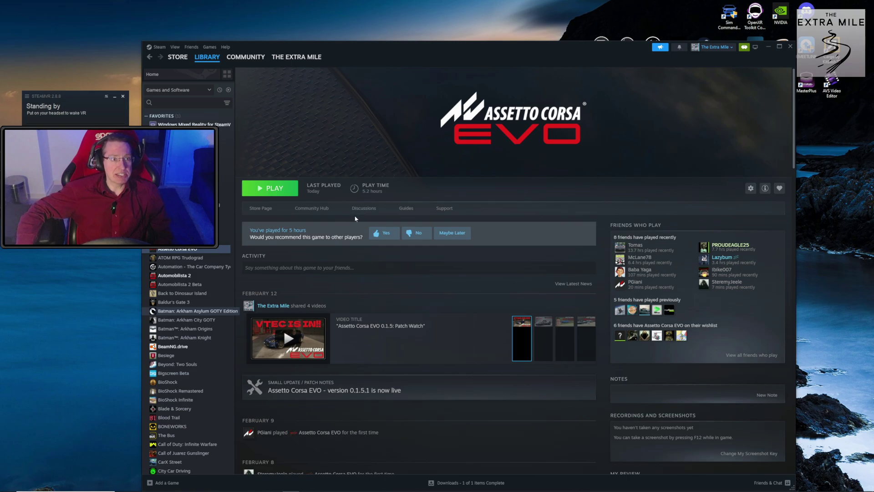
left_click(28, 96)
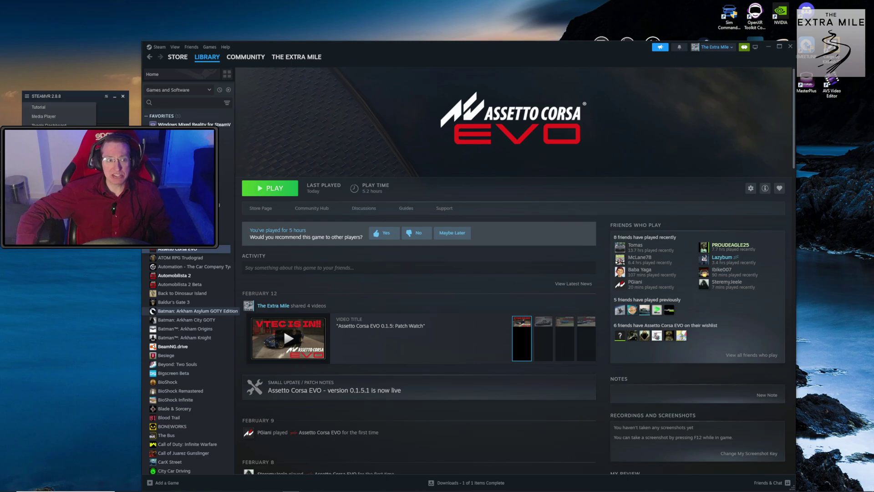
left_click(43, 152)
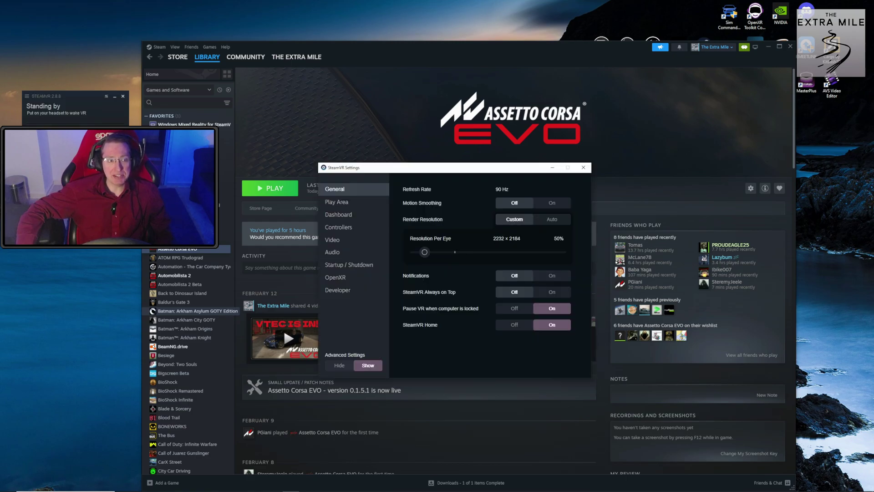
- In the Developer settings, show the advanced settings and turn on the GPU performance graph in the headset
left_click(349, 291)
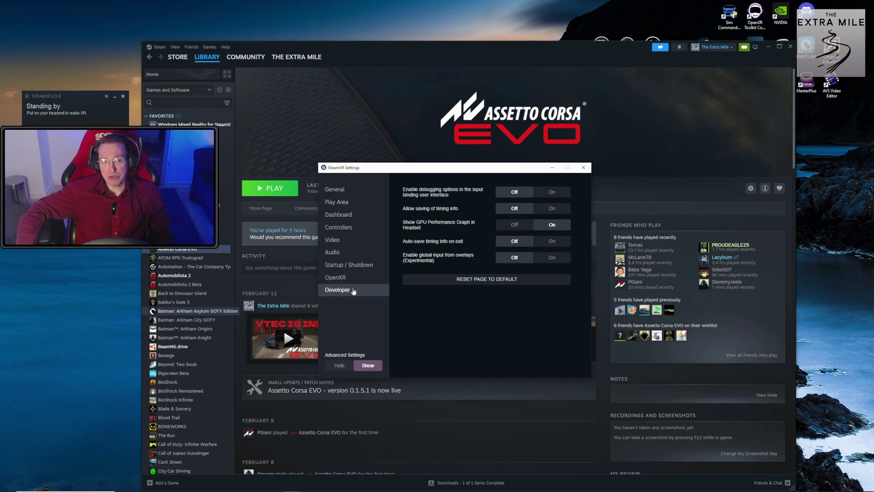
left_click(339, 365)
left_click(368, 365)
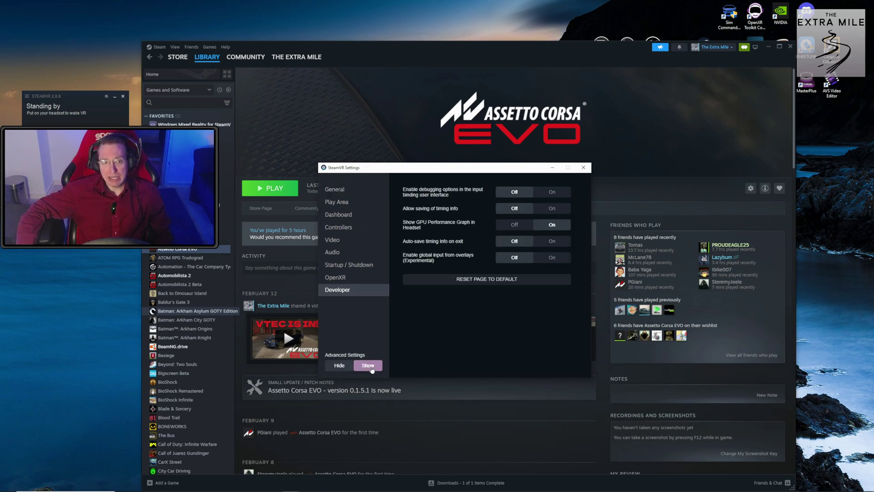
left_click(550, 225)
- Try a General render resolution per eye of 20% and move it back up to its earlier value
left_click(338, 192)
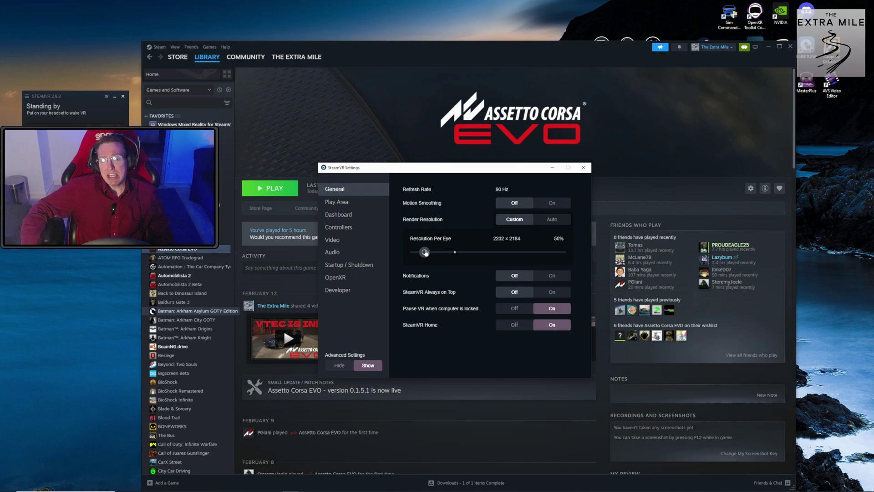
left_click_drag(425, 252, 416, 246)
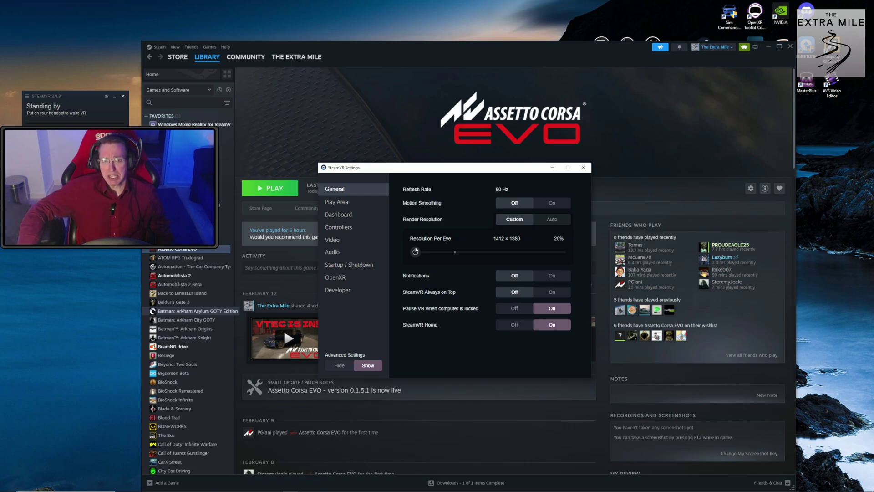
left_click_drag(414, 259, 424, 257)
- Turn off the headset GPU performance graph in the Developer settings and close the SteamVR settings
left_click(341, 290)
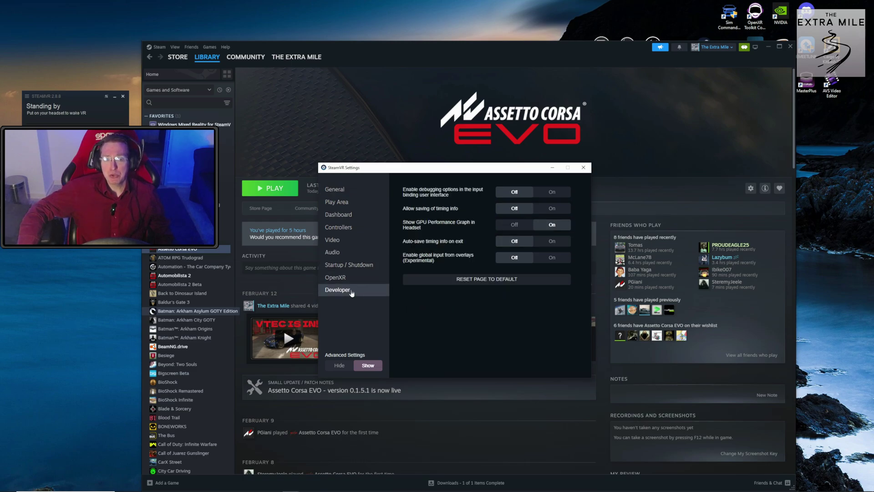
left_click(522, 225)
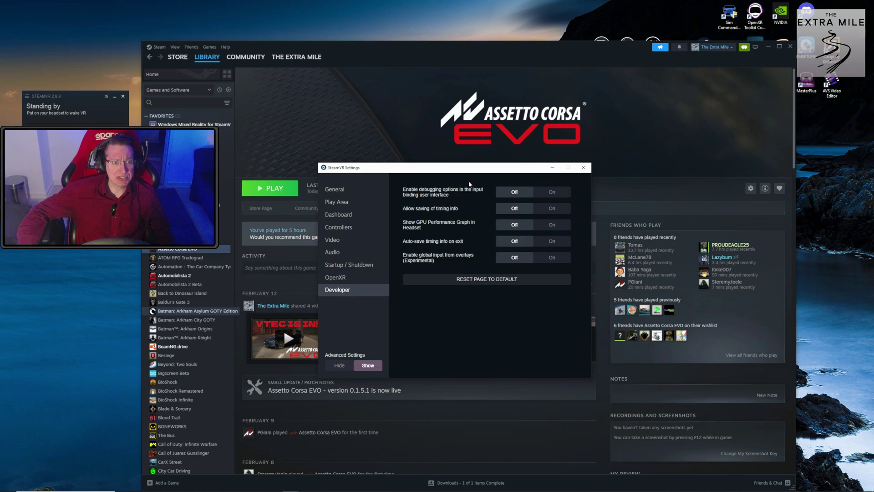
left_click(584, 167)
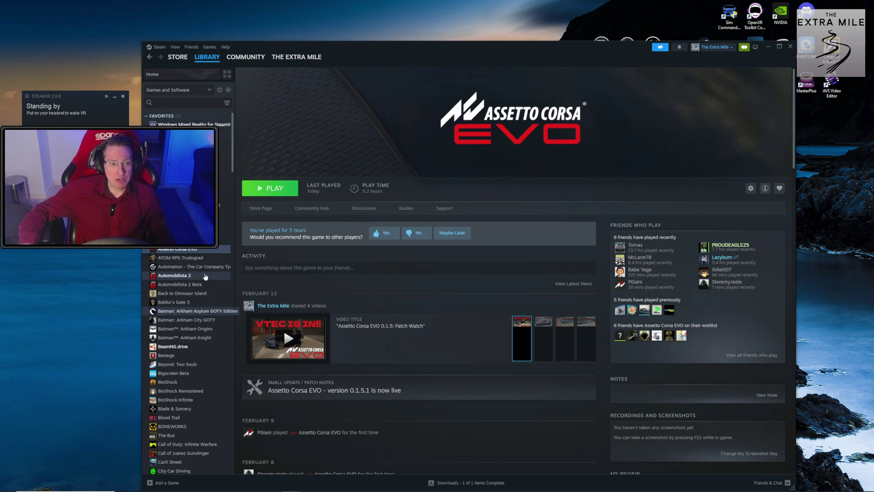
- Launch Assetto Corsa EVO with the Play Assetto Corsa EVO launch option
left_click(273, 188)
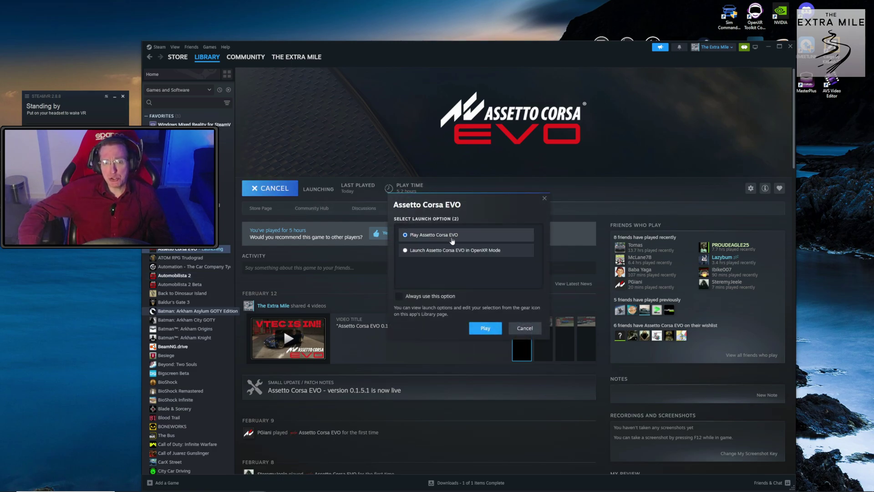
left_click(490, 333)
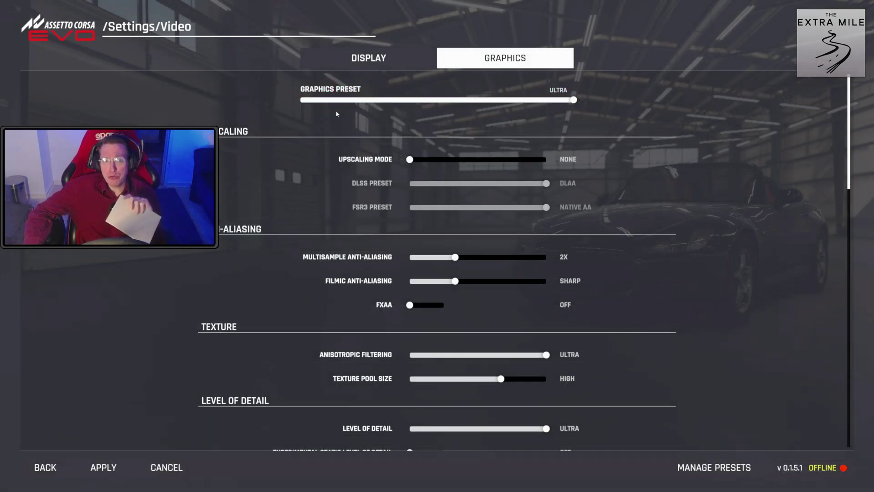
- Lower the graphics preset past Low to Custom so the individual options start from their lowest quality
left_click(294, 103)
left_click(294, 104)
left_click(293, 106)
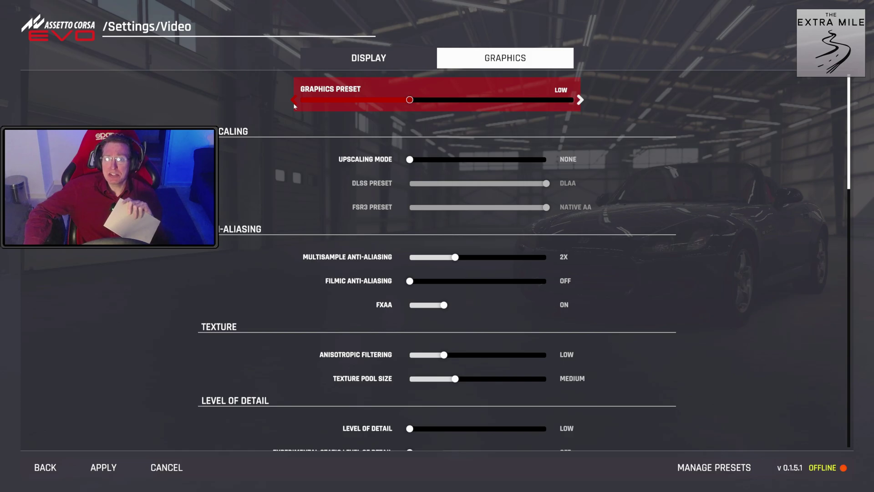
left_click(294, 101)
left_click(294, 101)
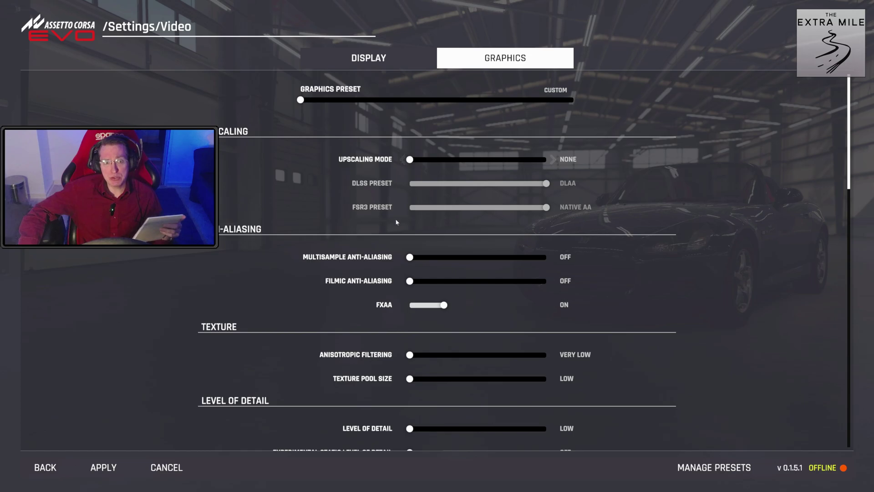
- Set multisample anti-aliasing to 2X and filmic anti-aliasing to Balanced
left_click(434, 268)
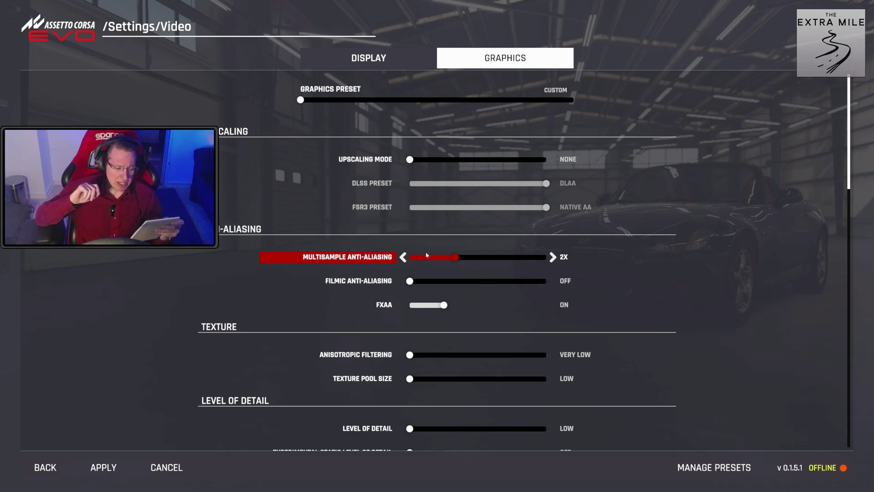
left_click(554, 282)
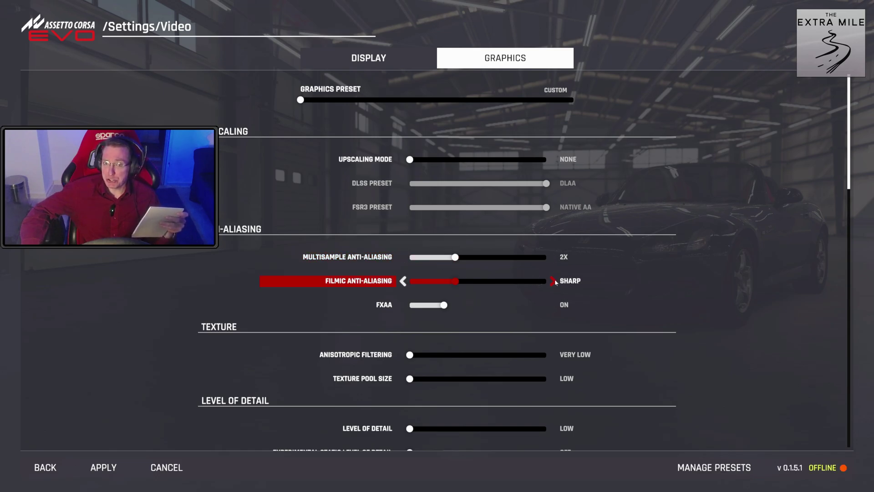
left_click(554, 282)
left_click(554, 282)
left_click(404, 282)
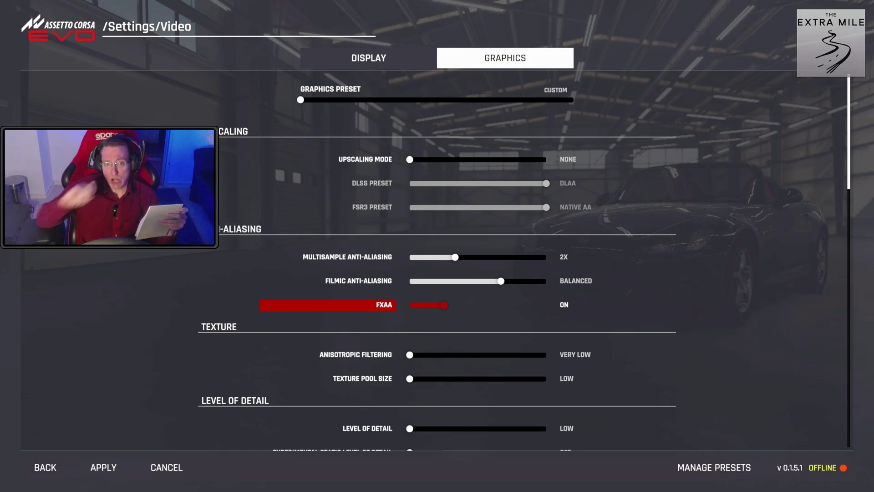
- Set anisotropic filtering and texture pool size to Ultra in the Texture settings
key("Up")
key("Up")
key("Down")
key("Down")
key("Down")
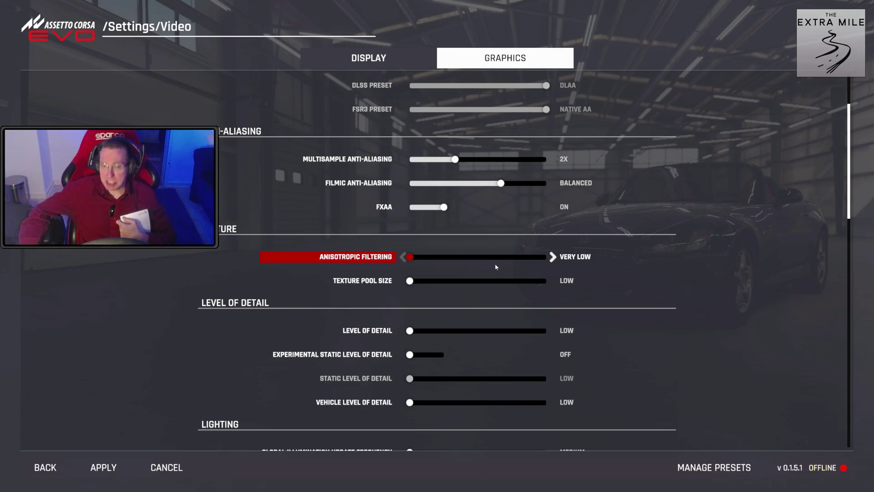
left_click(526, 257)
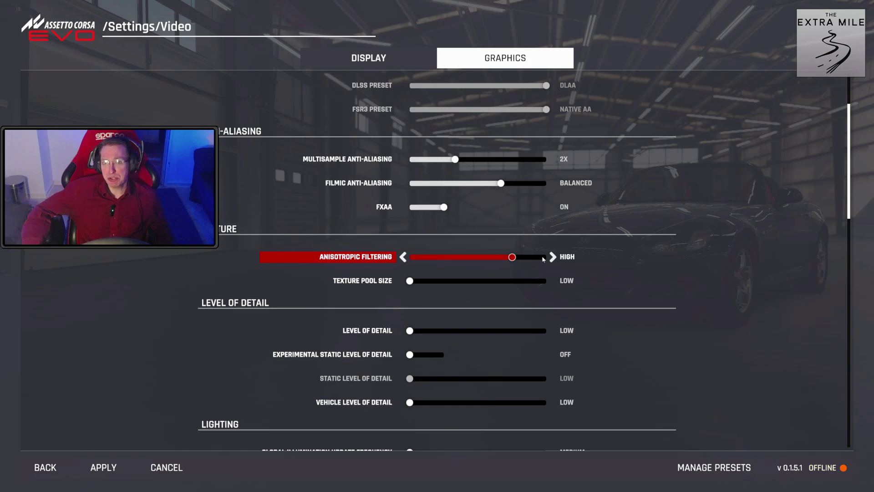
left_click(543, 257)
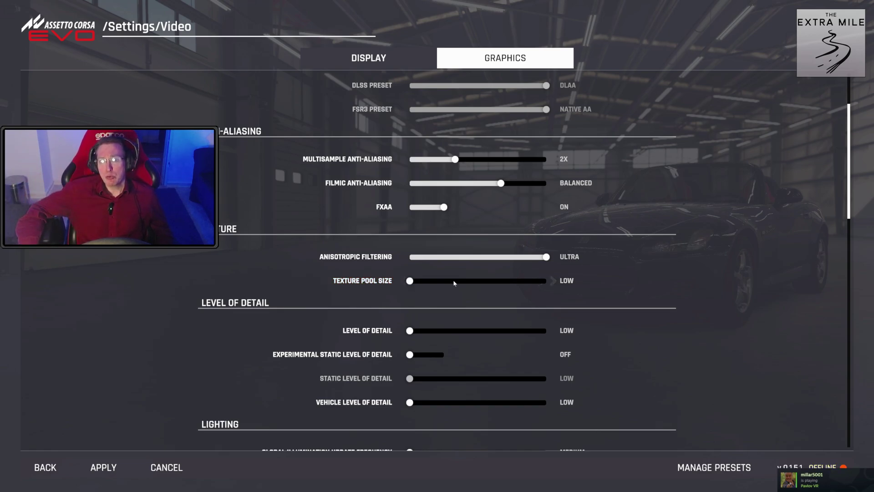
left_click(553, 281)
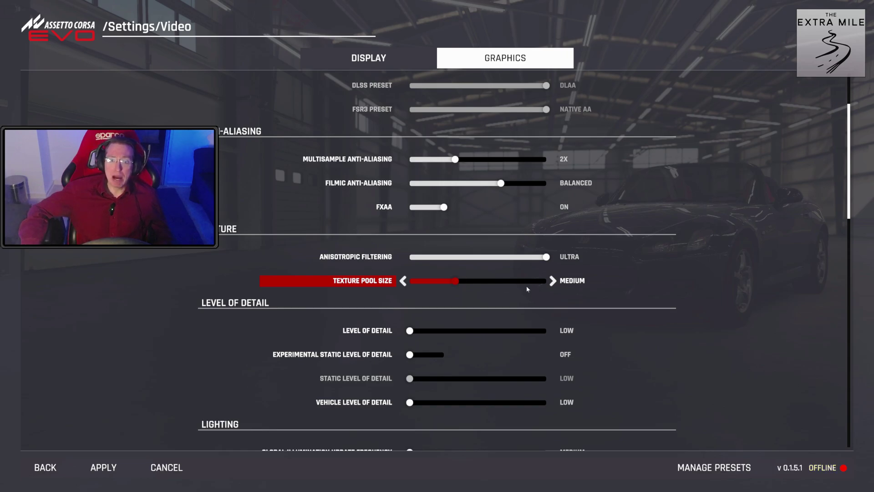
left_click(553, 282)
left_click(553, 281)
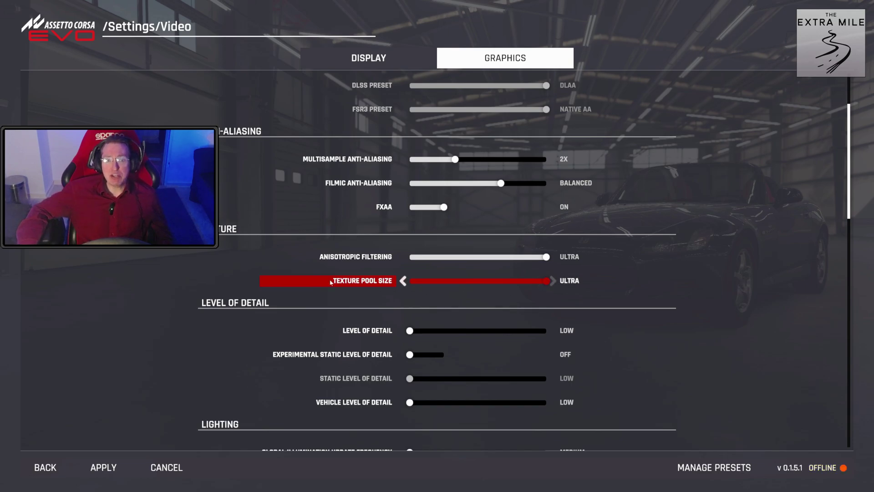
- Try several quality levels for level of detail and vehicle level of detail, finishing with both at Medium
scroll(296, 279, "down", 2)
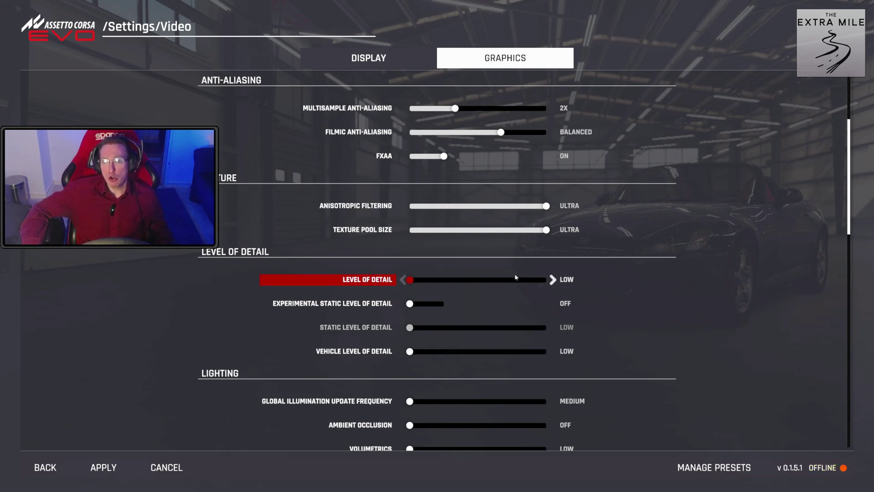
left_click(542, 281)
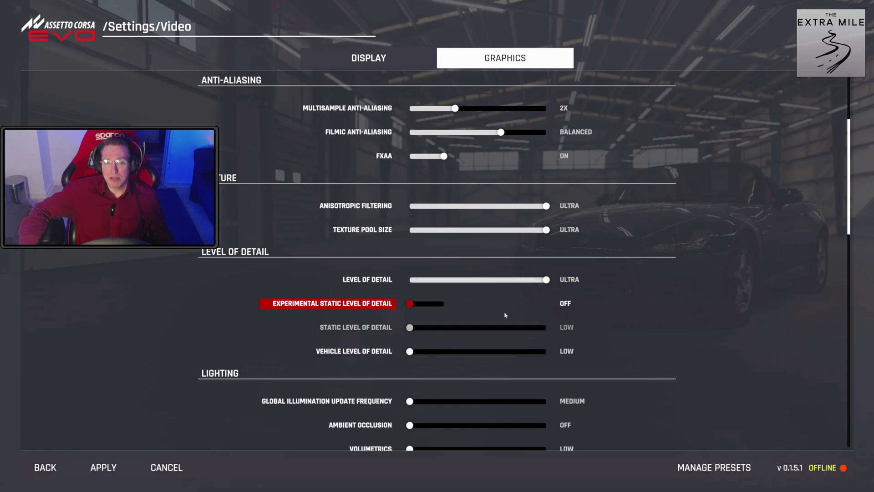
left_click(513, 351)
left_click(510, 281)
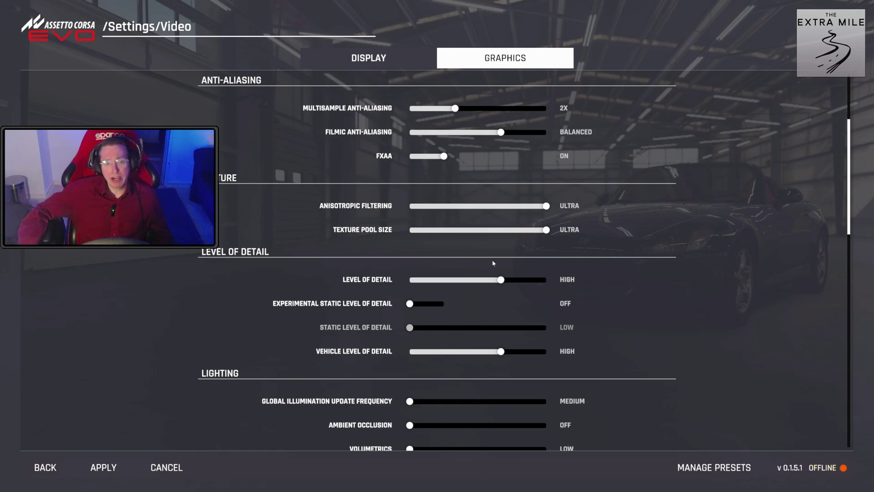
left_click(455, 279)
left_click(455, 351)
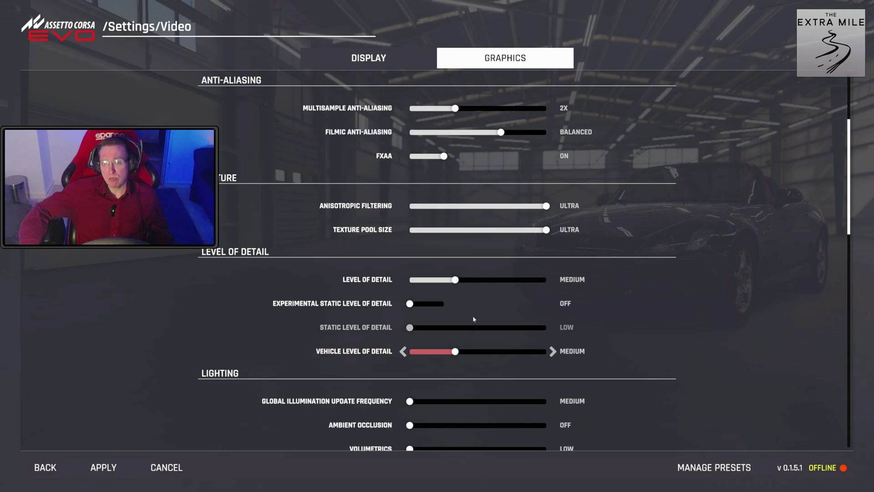
- Set both level of detail and vehicle level of detail to Ultra
left_click(500, 280)
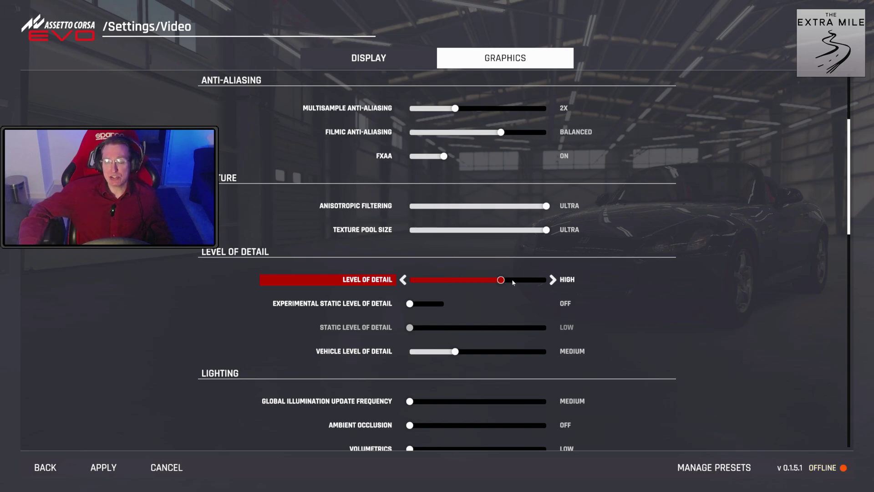
left_click(533, 279)
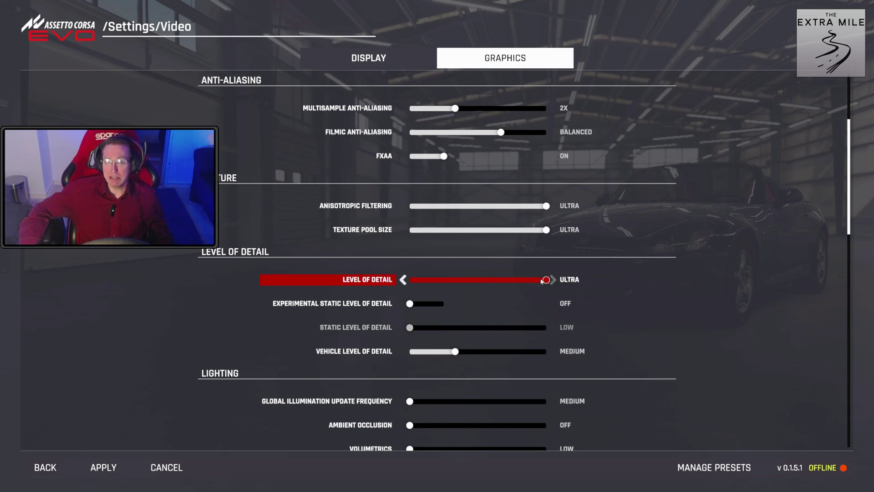
left_click(541, 356)
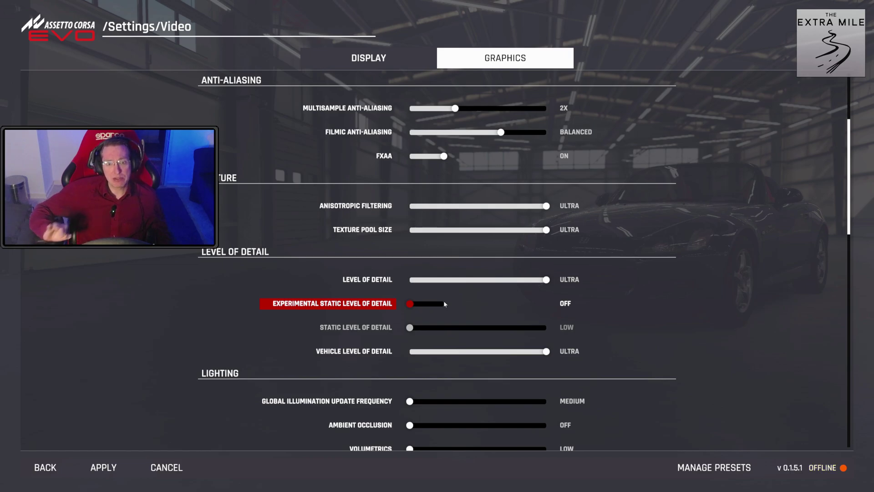
- In the Lighting settings, set global illumination update frequency to Medium and ambient occlusion to Ultra
scroll(296, 289, "down", 5)
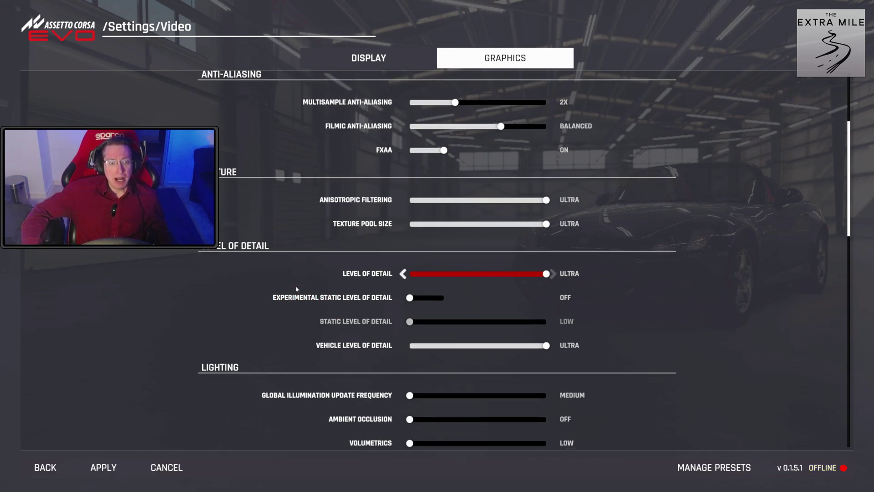
scroll(359, 238, "up", 1)
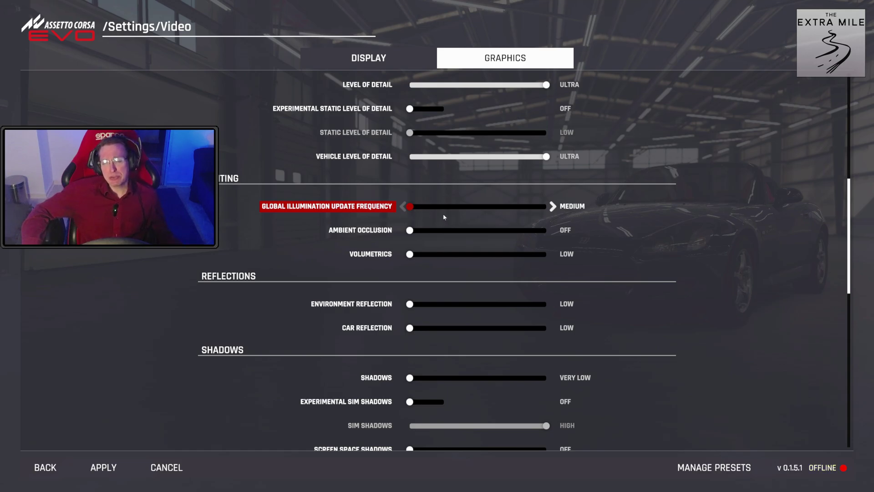
left_click(485, 208)
left_click_drag(485, 208, 415, 208)
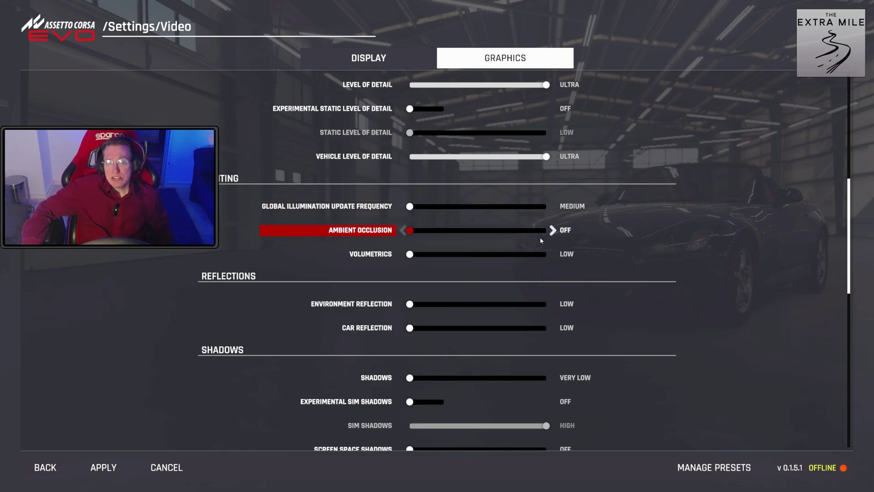
left_click(526, 233)
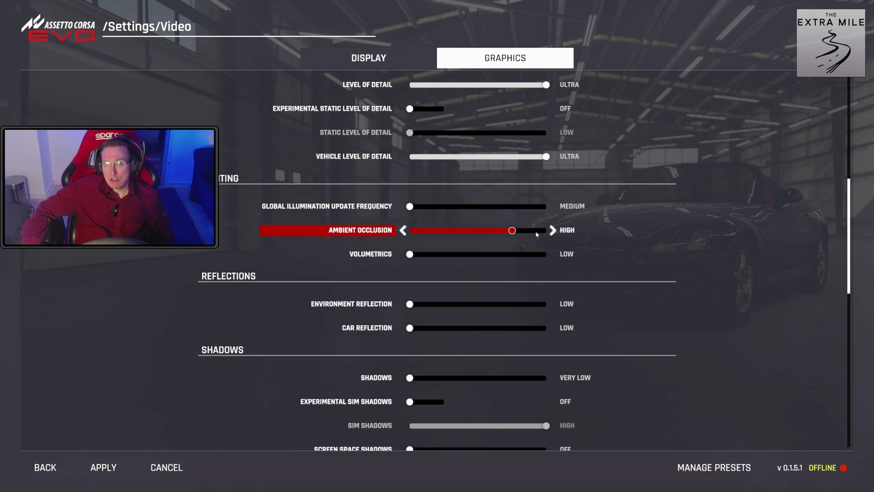
left_click(540, 232)
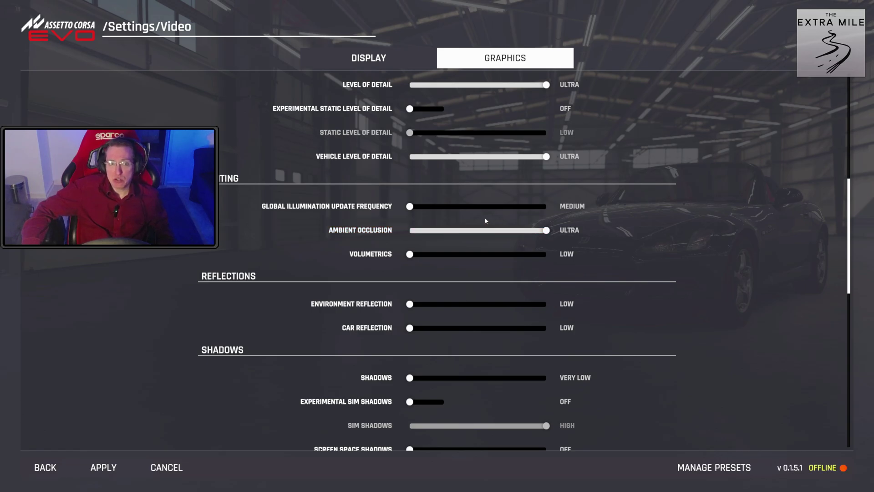
- Set global illumination update frequency and ambient occlusion to High, and try Full Resolution screen space shadows before settling on Half Resolution
left_click(512, 231)
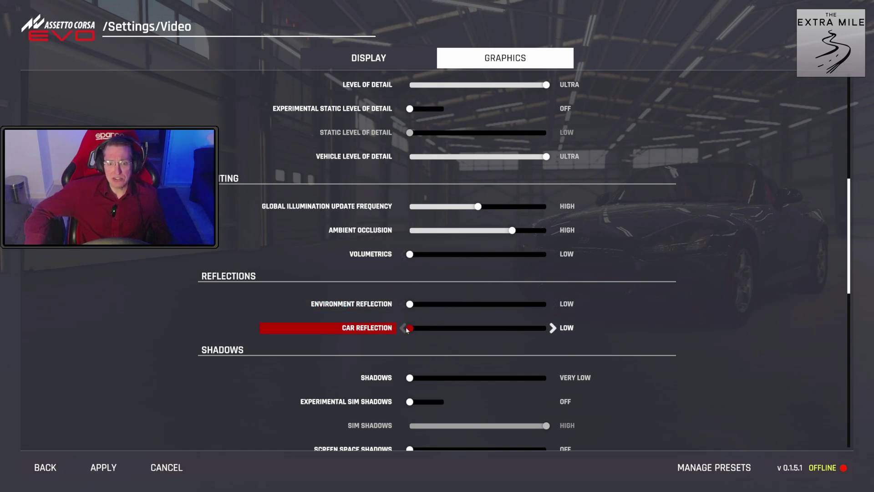
scroll(313, 314, "down", 1)
scroll(312, 319, "down", 2)
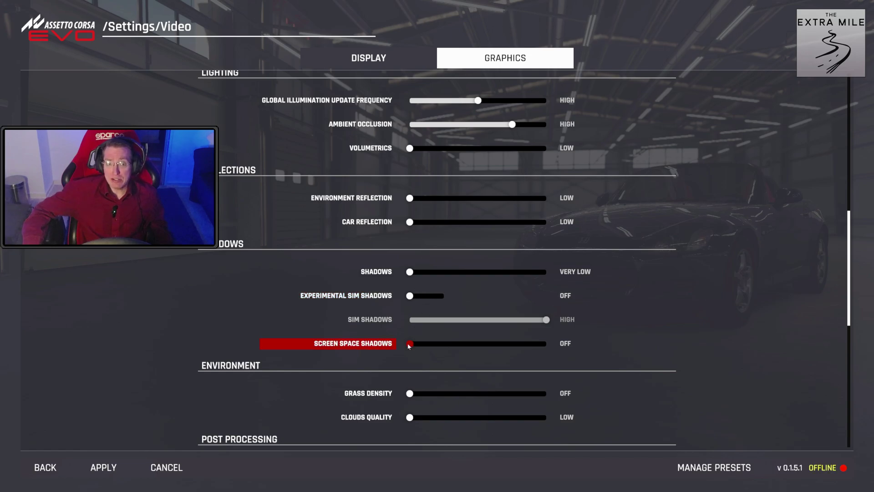
left_click(480, 345)
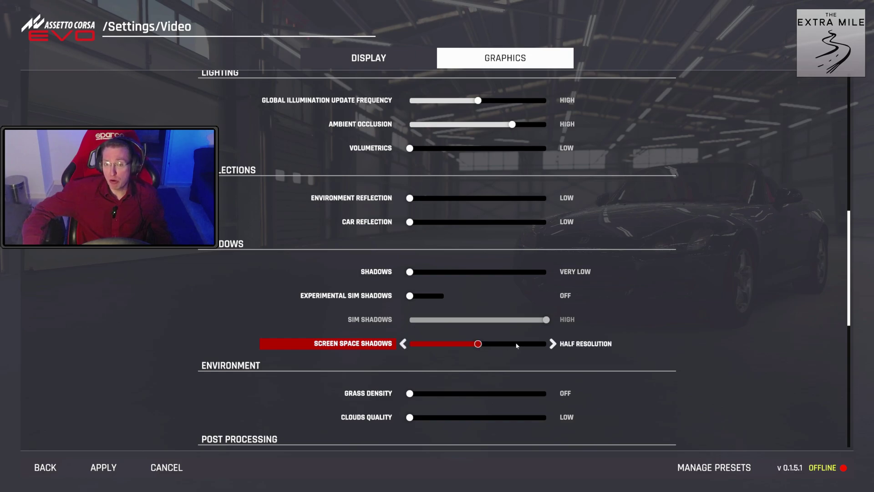
left_click(539, 346)
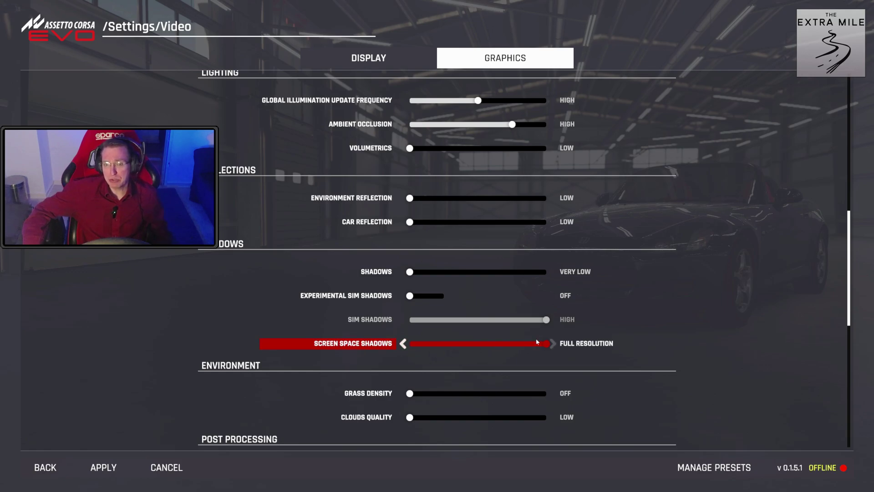
left_click(479, 339)
scroll(478, 337, "down", 1)
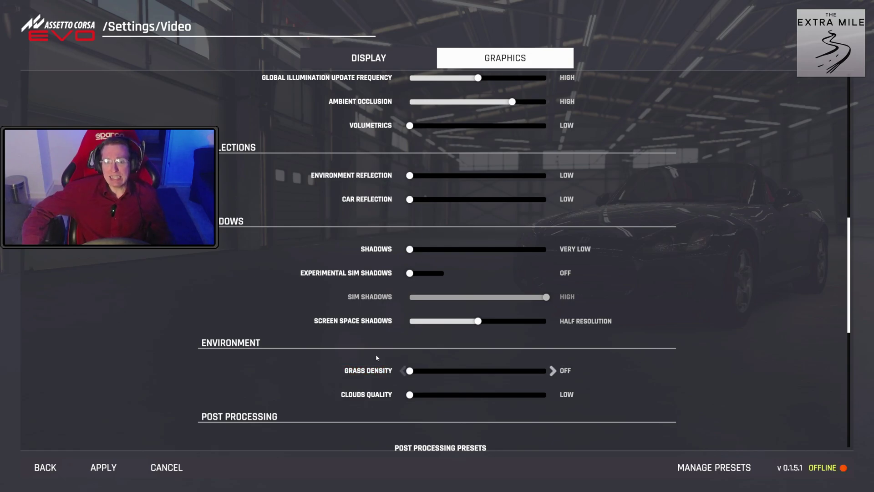
- Leave the video settings, discarding the unsaved changes, and quit the game
scroll(344, 359, "down", 5)
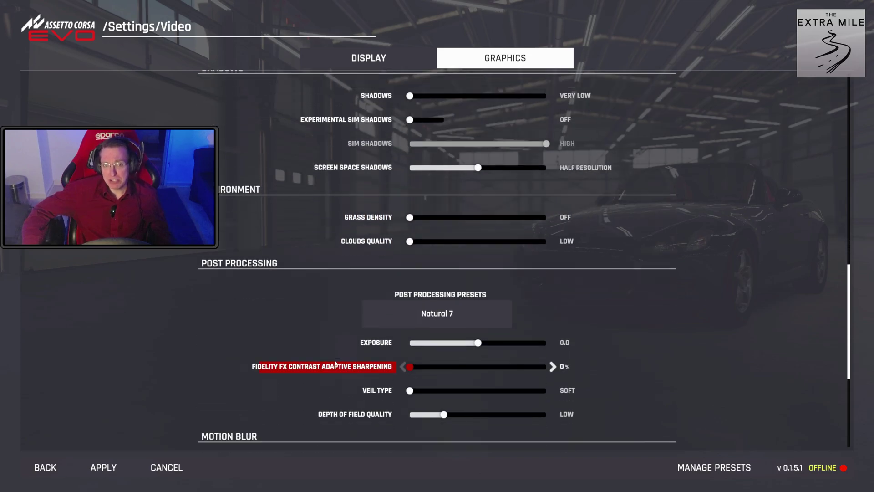
scroll(336, 363, "down", 3)
scroll(335, 363, "down", 5)
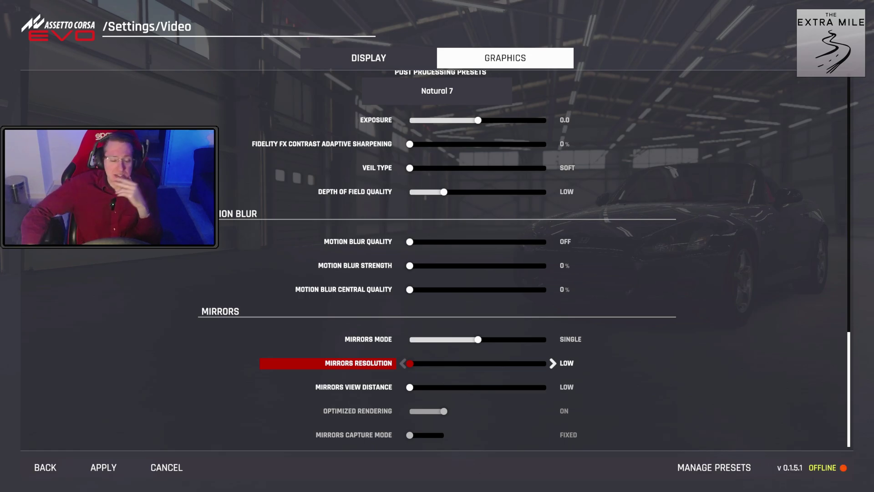
left_click(46, 468)
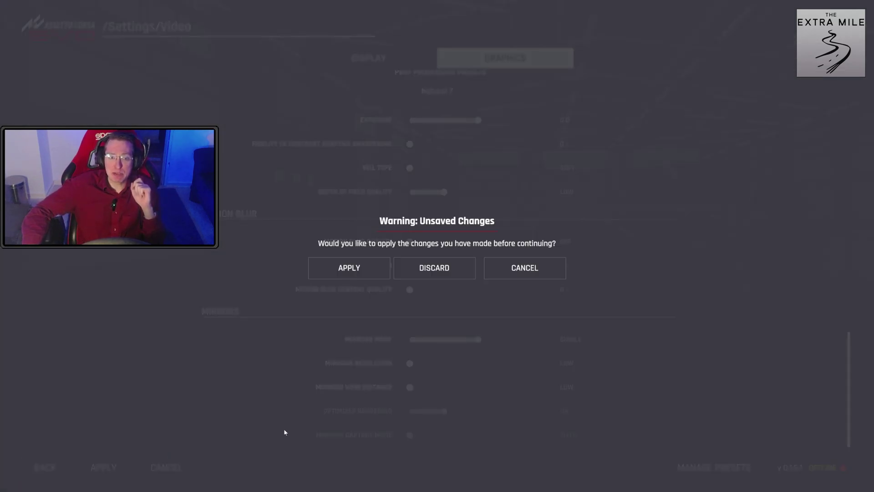
left_click(422, 277)
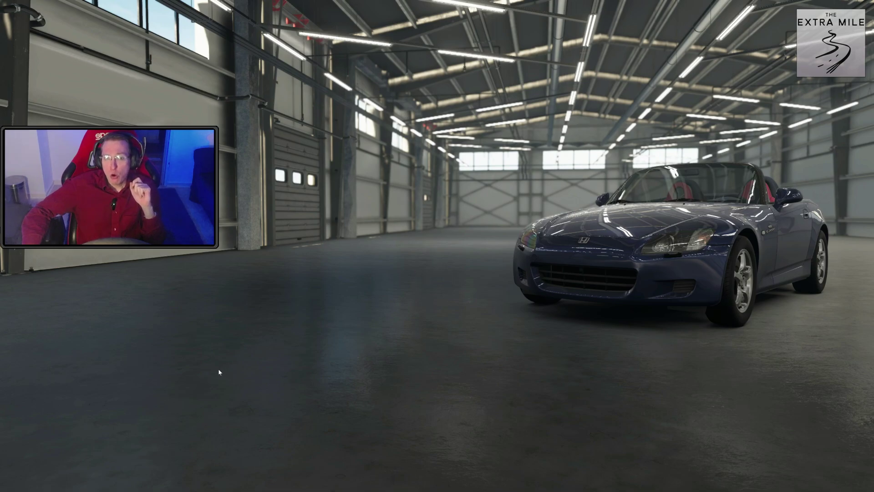
left_click(43, 468)
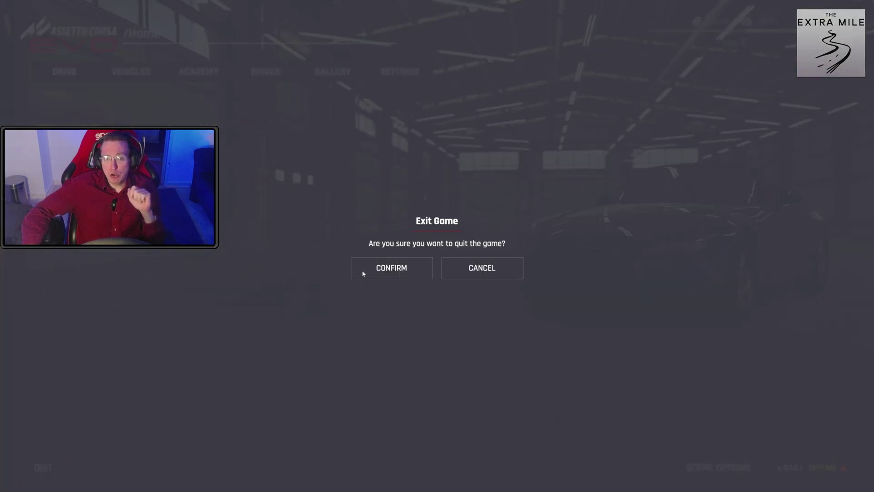
left_click(391, 269)
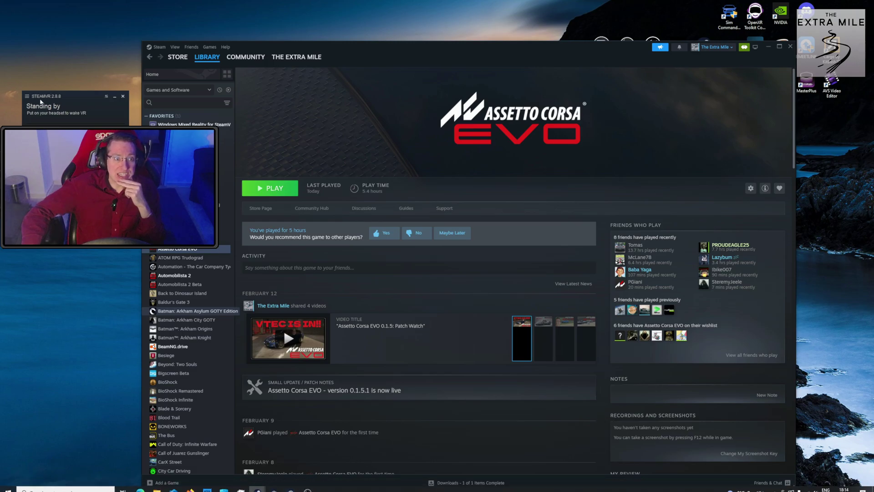
- Open the general SteamVR settings and try different custom render resolutions per eye, from 32% up to 60%
left_click(26, 96)
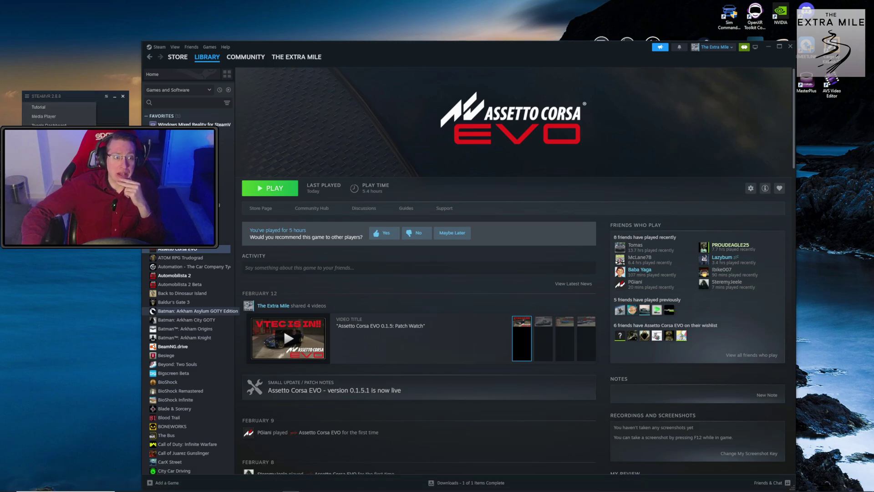
left_click(46, 152)
left_click(335, 188)
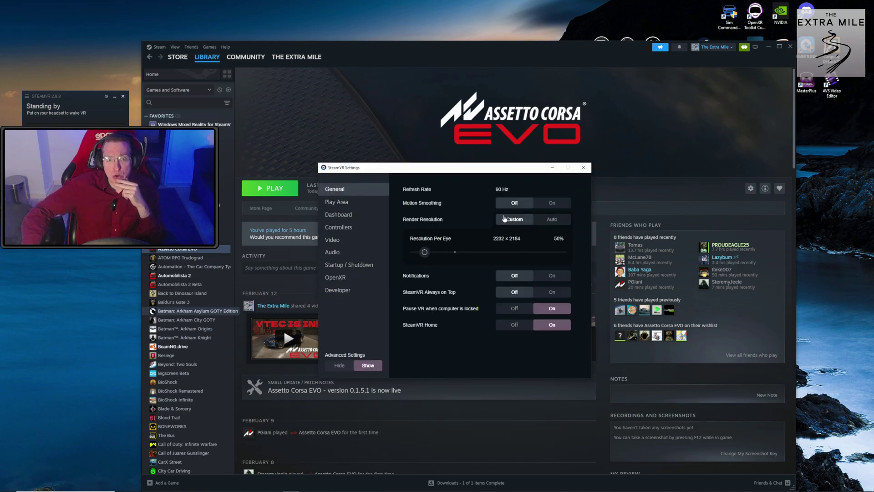
left_click_drag(425, 254, 420, 259)
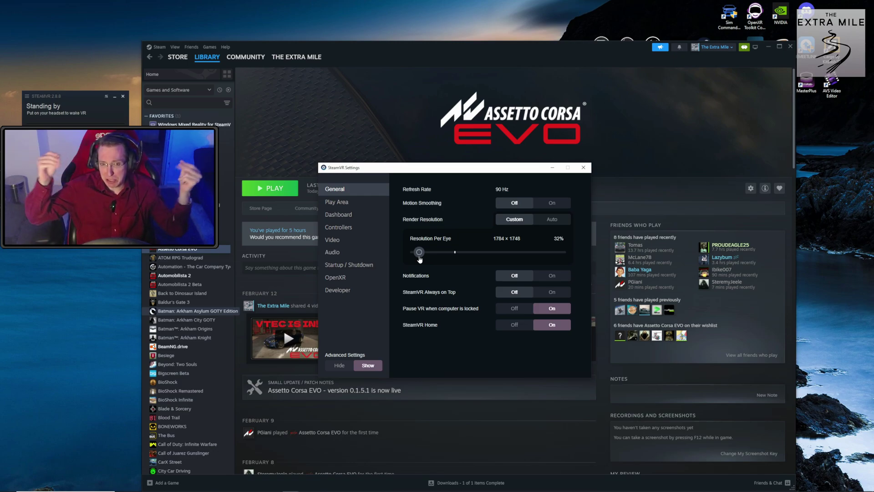
left_click_drag(419, 259, 428, 259)
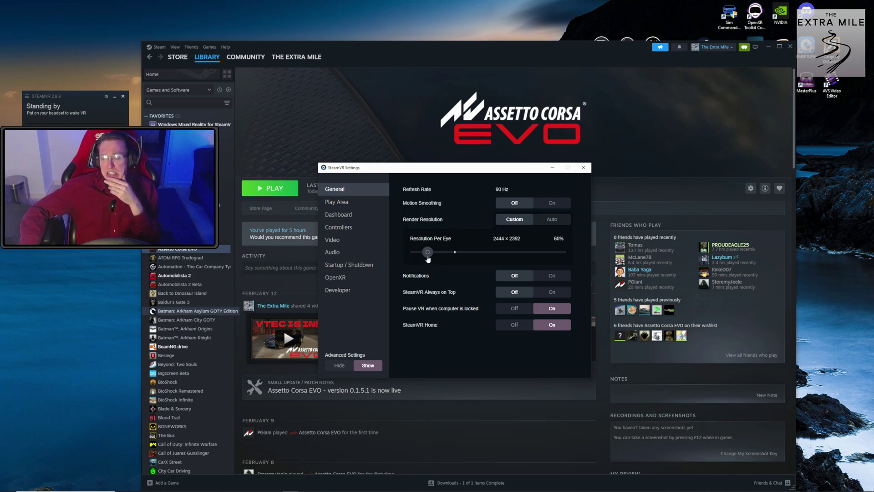